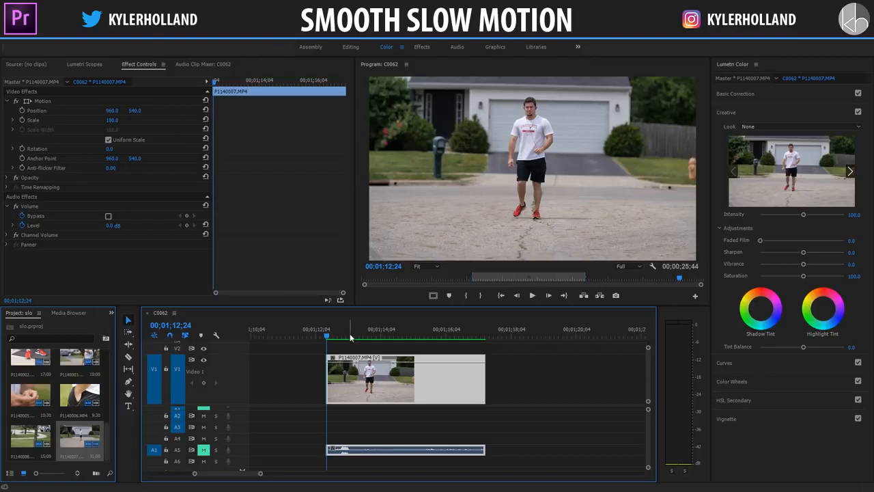
Step: Set the speed of the P1140007.MP4 clip on the timeline to 50%
key(ctrl+minus)
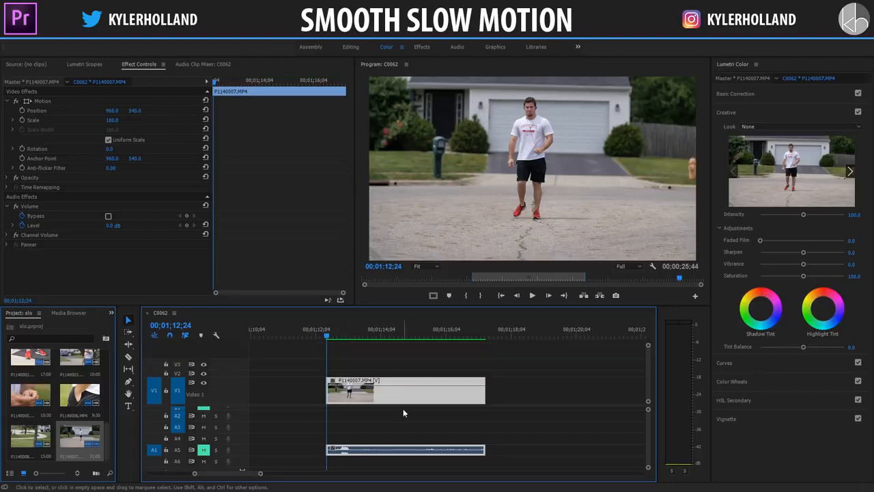
right_click(363, 397)
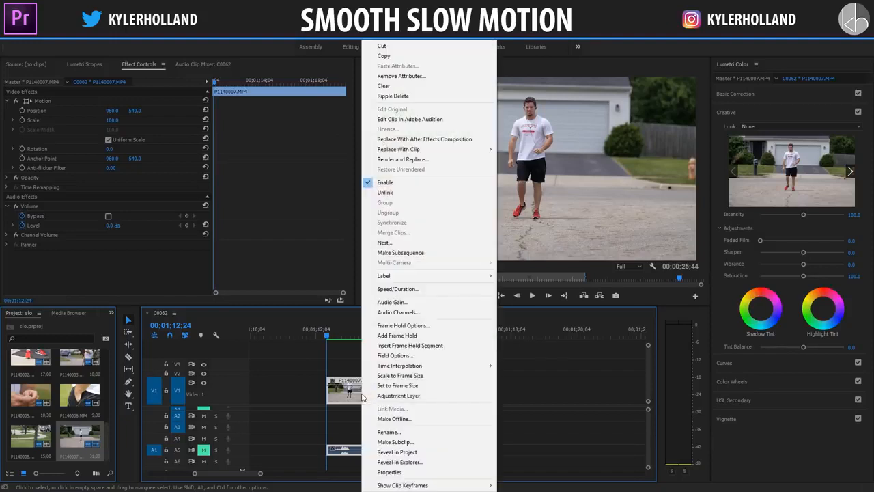
click(398, 289)
text(50)
click(412, 304)
Step: Play the half-speed walking clip in the maximized program monitor to judge how smooth the motion is
key(space)
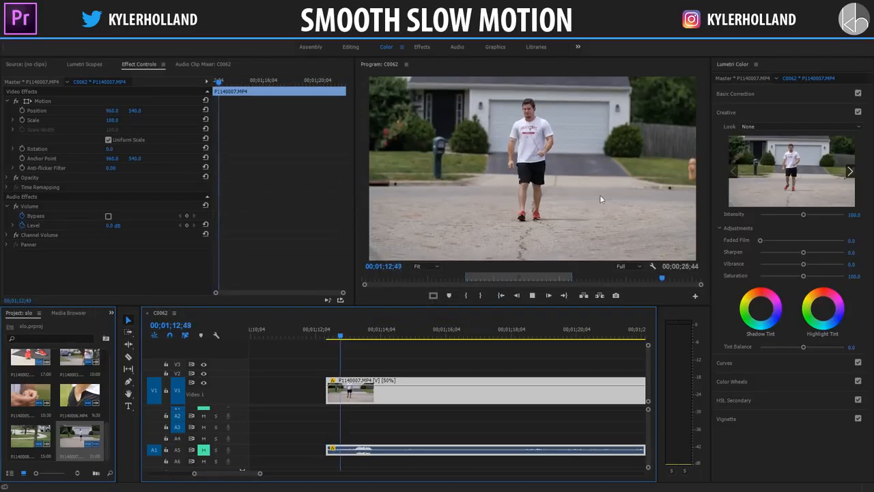
key(grave)
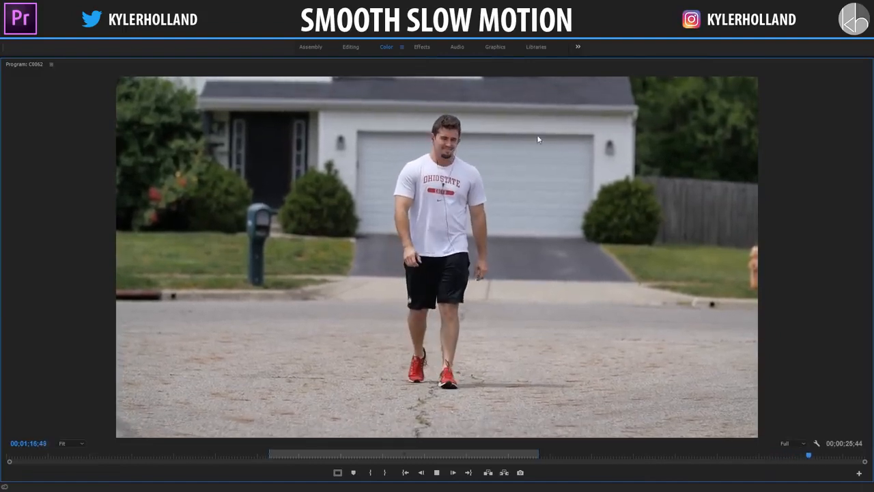
key(grave)
key(space)
Step: Set the speed of the P1140007.MP4 clip to 30%
right_click(397, 388)
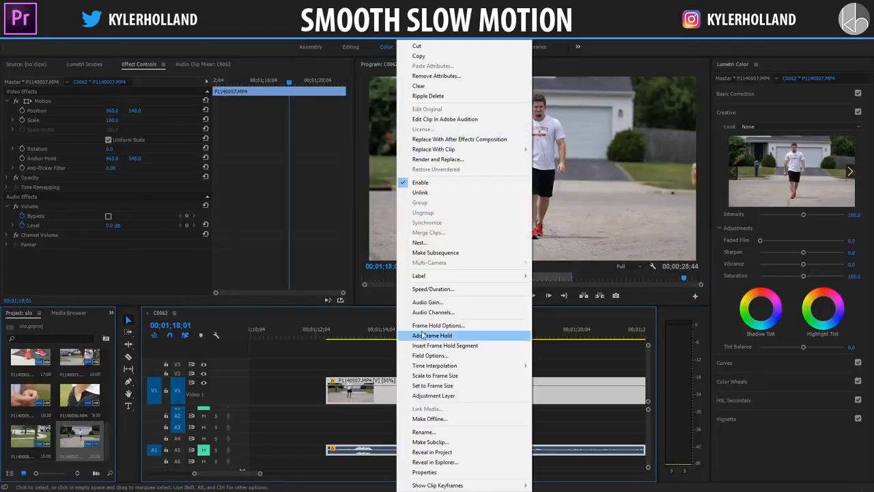
click(433, 289)
text(30)
click(416, 306)
Step: Play the 30% clip from near its beginning in the maximized program monitor to check for choppy motion
click(364, 333)
key(space)
key(grave)
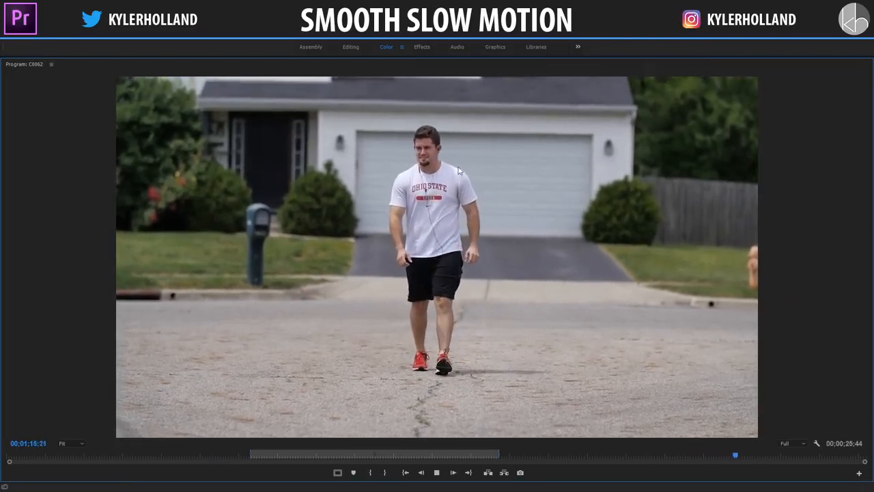
key(grave)
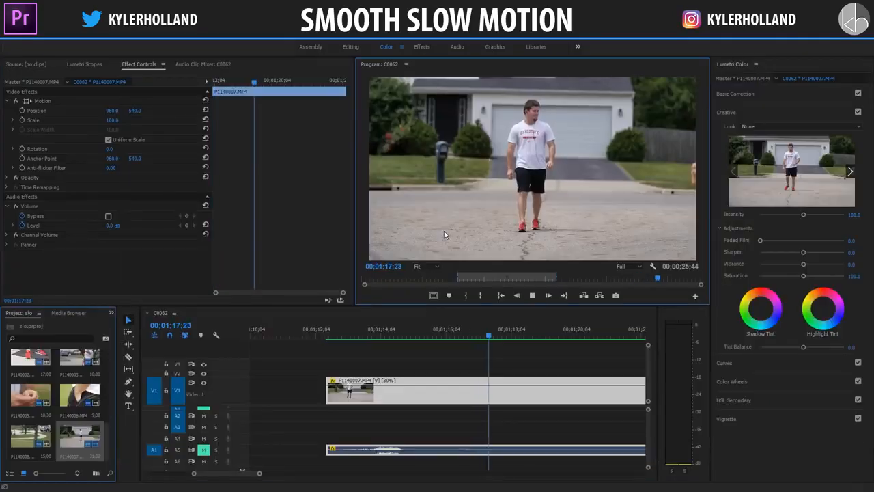
key(space)
Step: Set the time interpolation of the 30% P1140007.MP4 clip to Optical Flow
scroll(335, 354, down, 2)
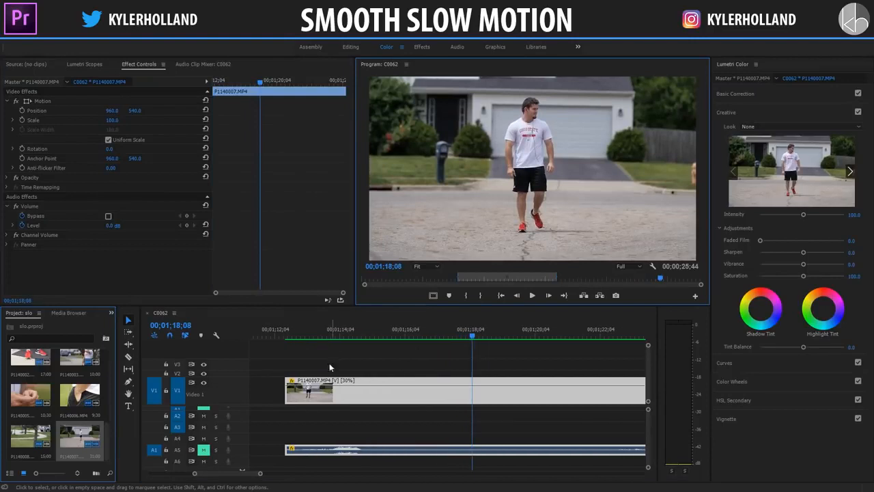
right_click(322, 399)
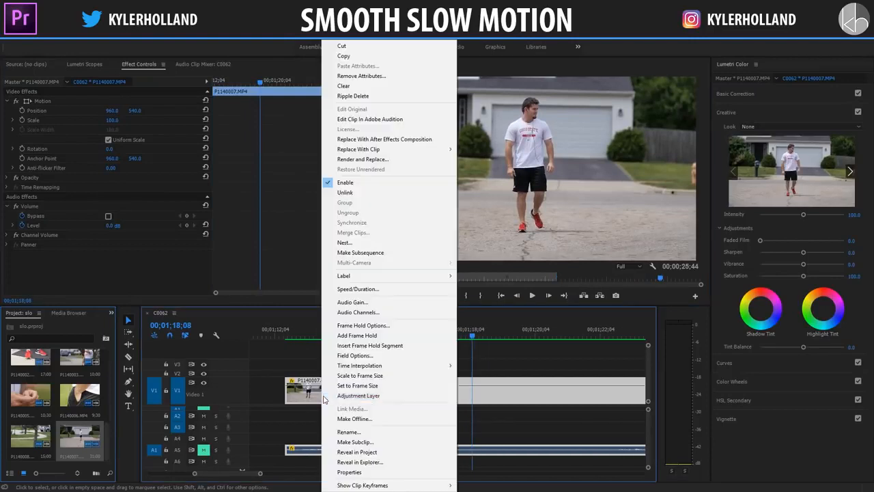
click(360, 289)
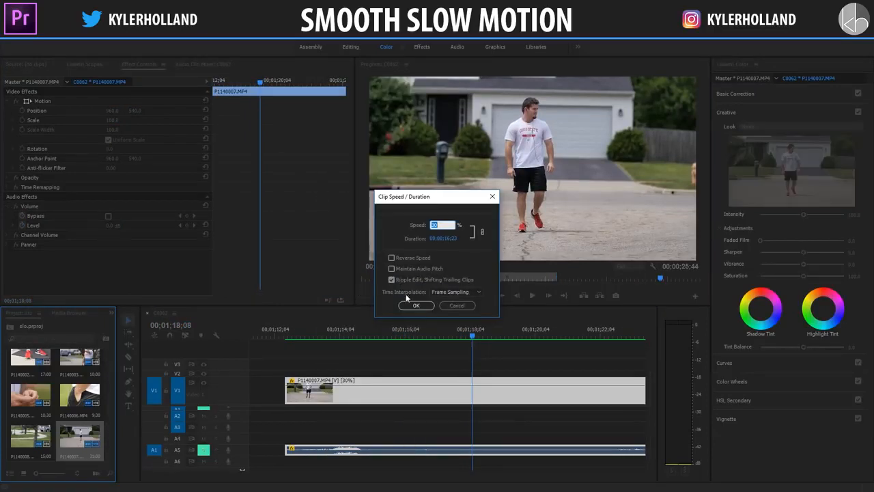
click(452, 292)
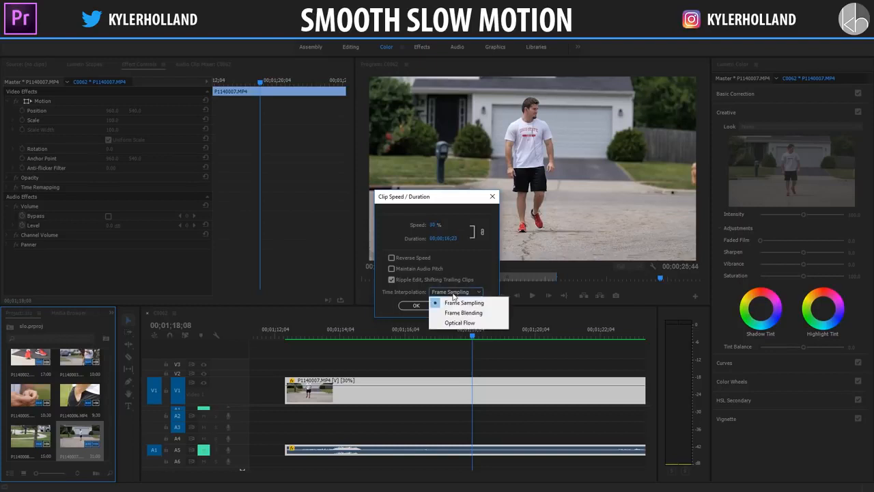
click(452, 323)
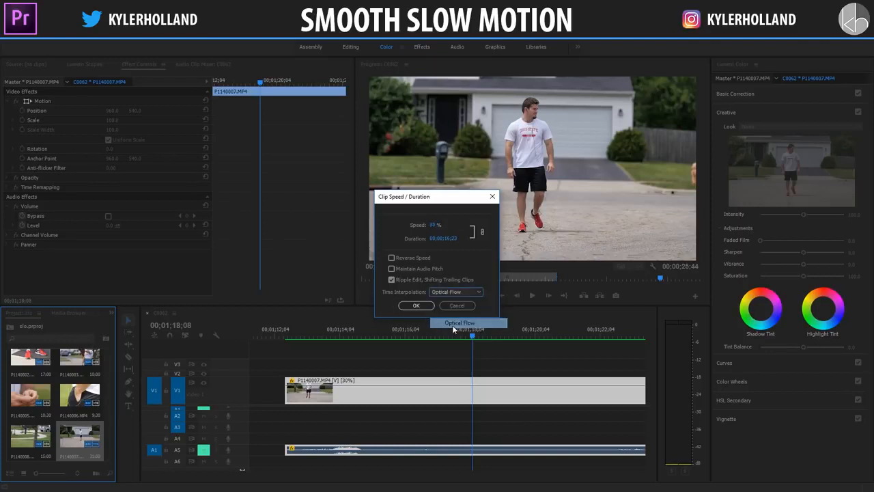
click(416, 305)
Step: Play the Optical Flow clip in the maximized program monitor to review its slow motion
key(grave)
key(space)
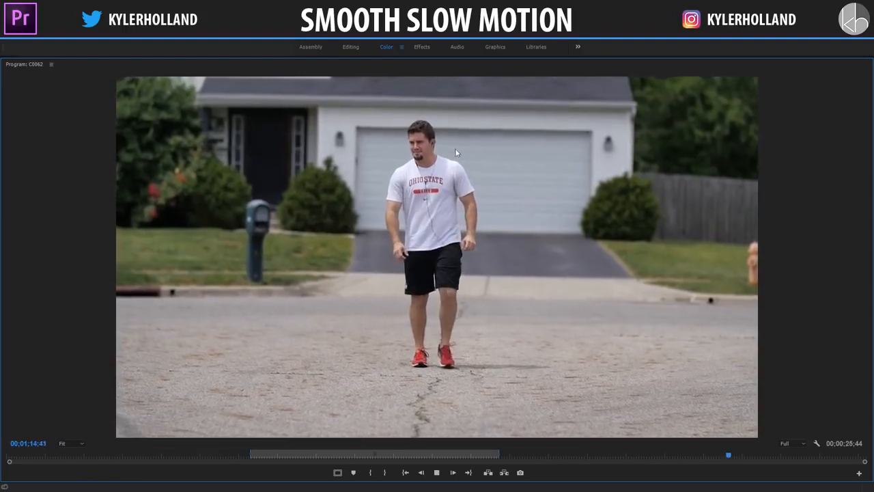
key(grave)
key(space)
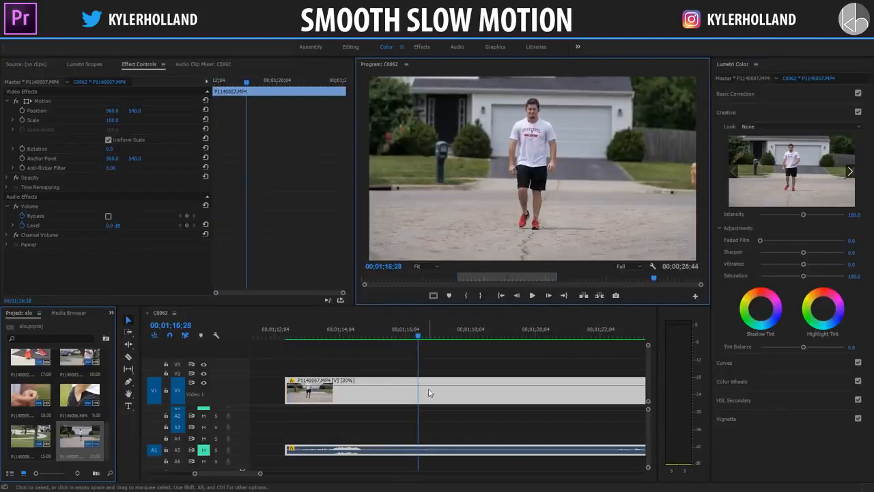
Step: Mark in and out points around the slowed clip at about 00;01;11;59 and 00;01;29;20, and render In to Out
click(428, 388)
key(minus)
key(minus)
key(minus)
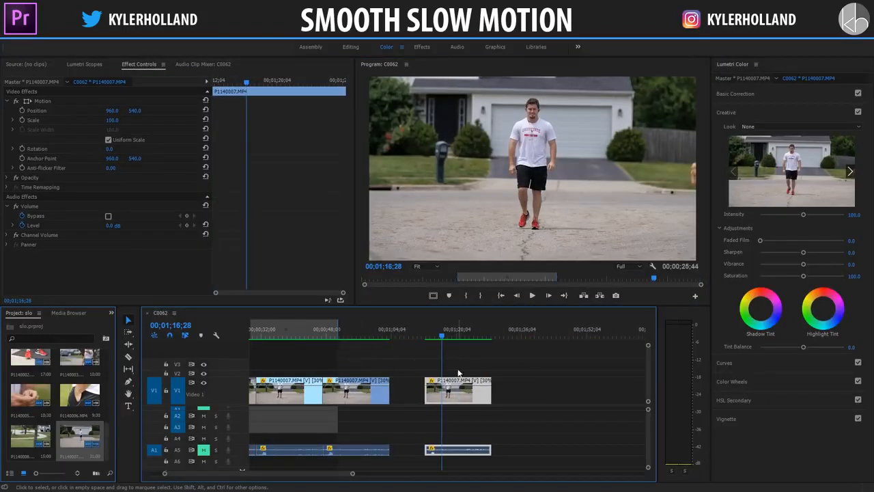
key(equal)
key(equal)
key(minus)
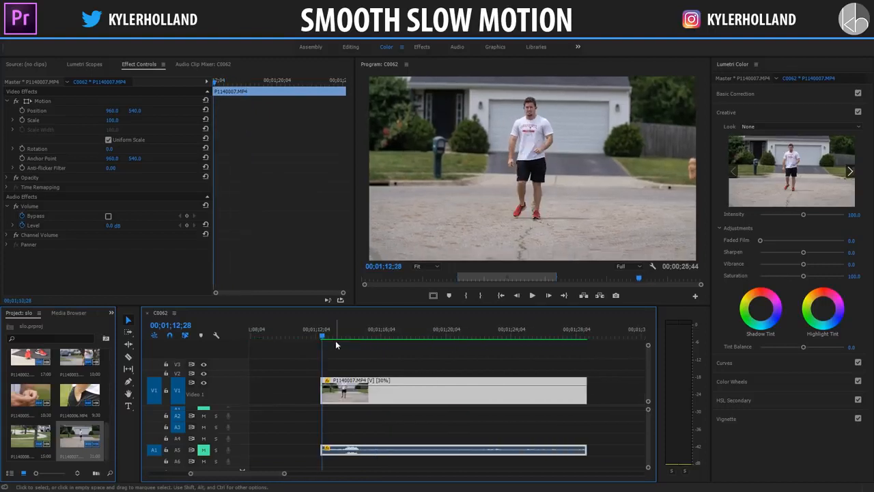
click(315, 332)
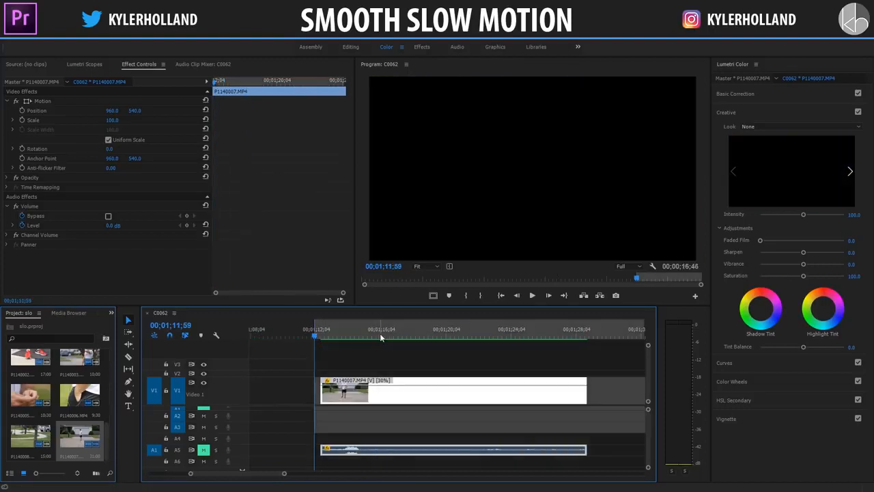
click(598, 333)
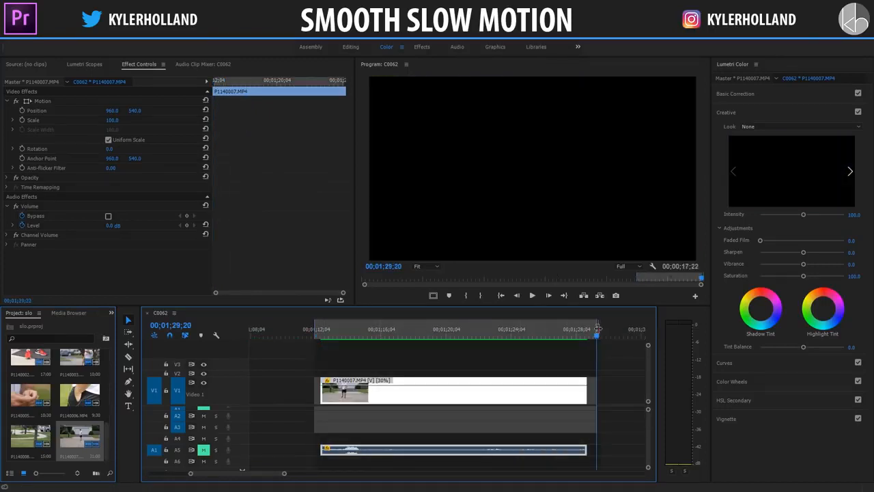
click(67, 37)
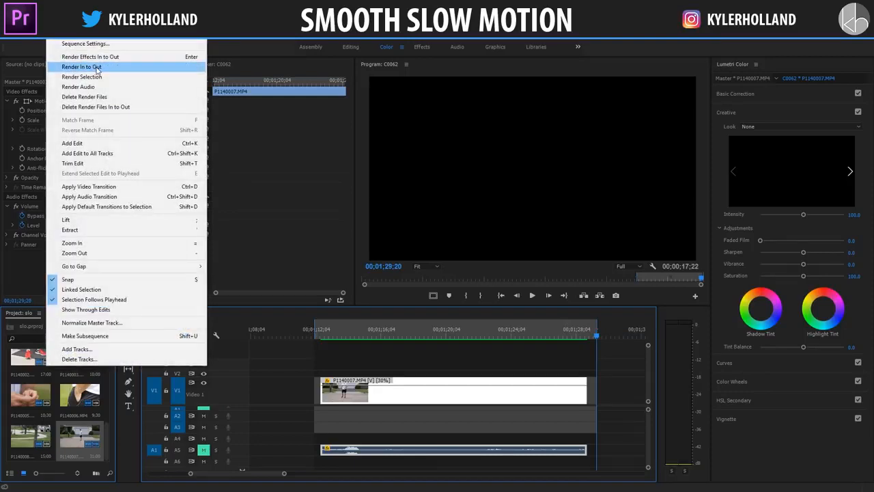
click(82, 66)
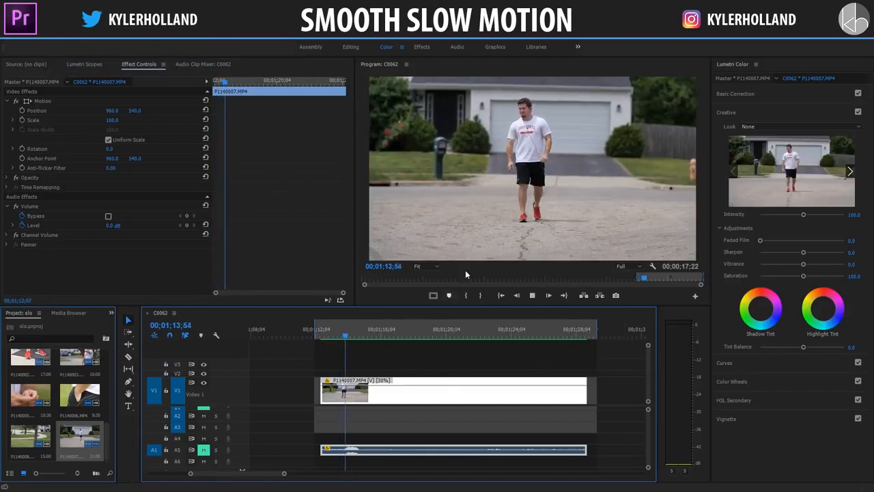
Step: Step frame by frame through the rendered clip in the maximized program monitor, examining the interpolated frames for distortion around the hands and body
key(grave)
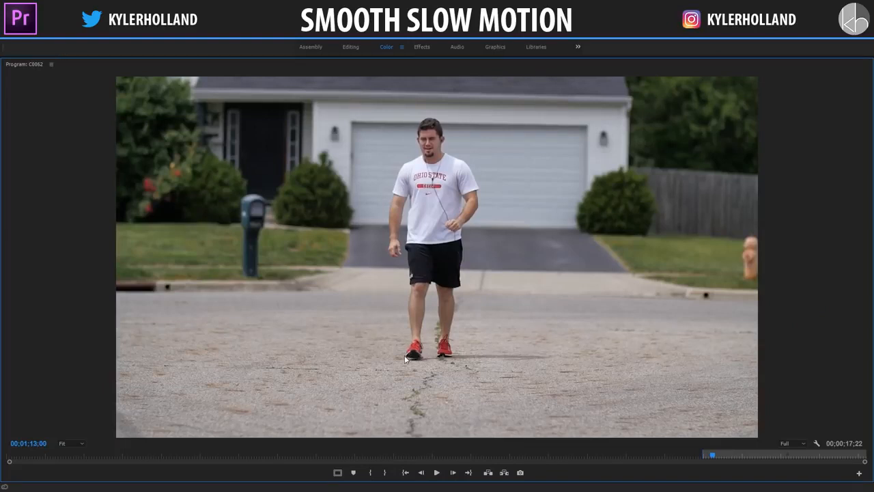
key(Right)
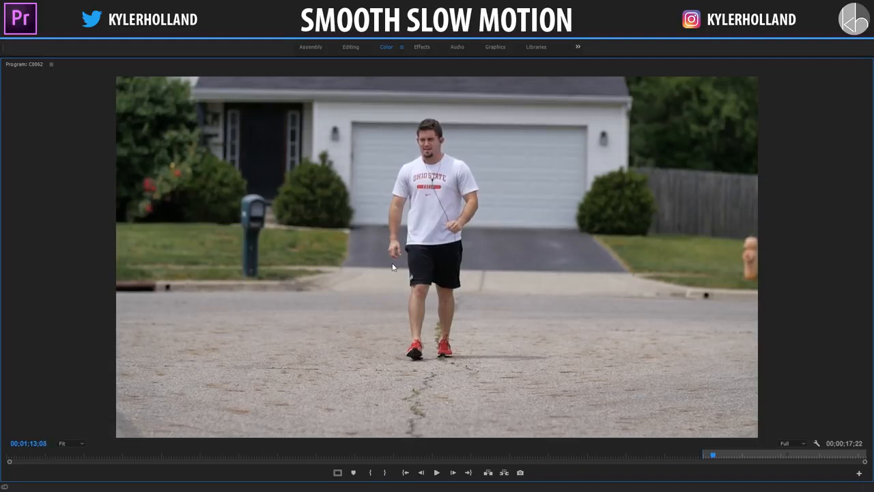
key(Right)
key(Right)
key(Right)
key(Right)
key(Right)
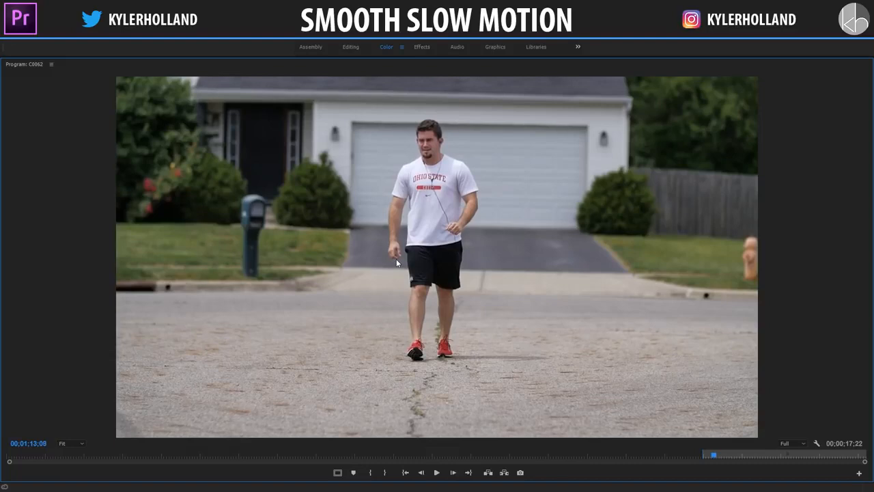
key(Right)
key(Right)
key(Right)
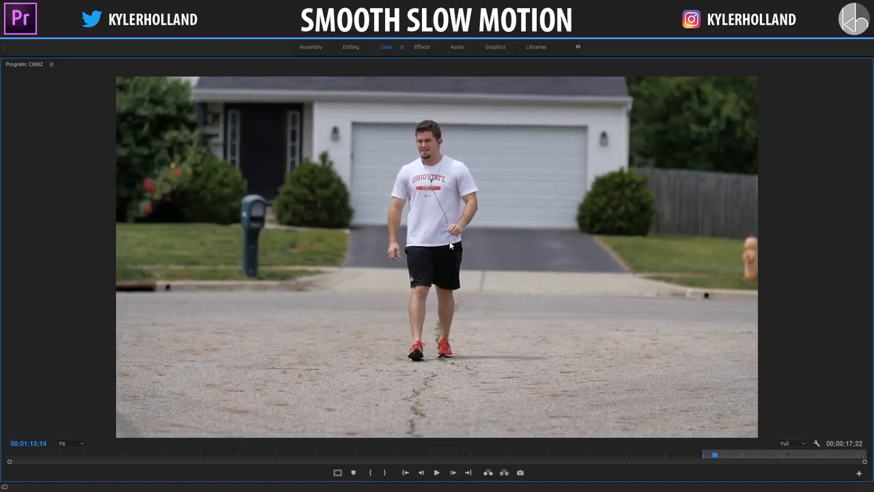
key(Right)
key(Right)
key(Right)
key(Right)
key(Right)
key(Right)
key(Right)
key(Right)
key(Right)
key(Right)
key(Right)
key(Right)
key(Right)
key(Right)
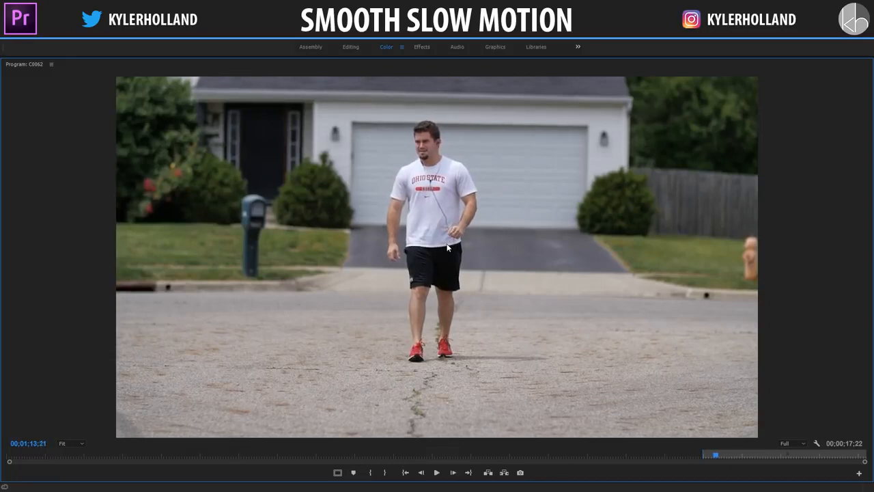
key(Right)
key(Right)
key(Right)
key(Right)
key(Right)
key(Right)
key(Right)
key(Right)
key(Right)
key(Right)
key(Right)
key(Right)
key(Right)
key(Right)
key(Right)
key(Right)
key(Right)
key(Right)
key(Right)
key(Right)
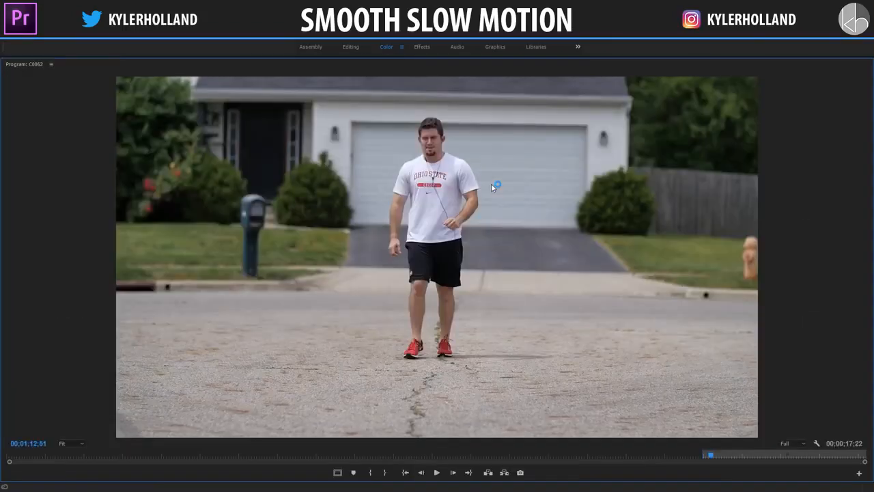
key(Right)
key(Right)
key(Right)
key(Right)
key(Right)
key(Right)
key(Right)
key(Right)
key(Right)
key(Right)
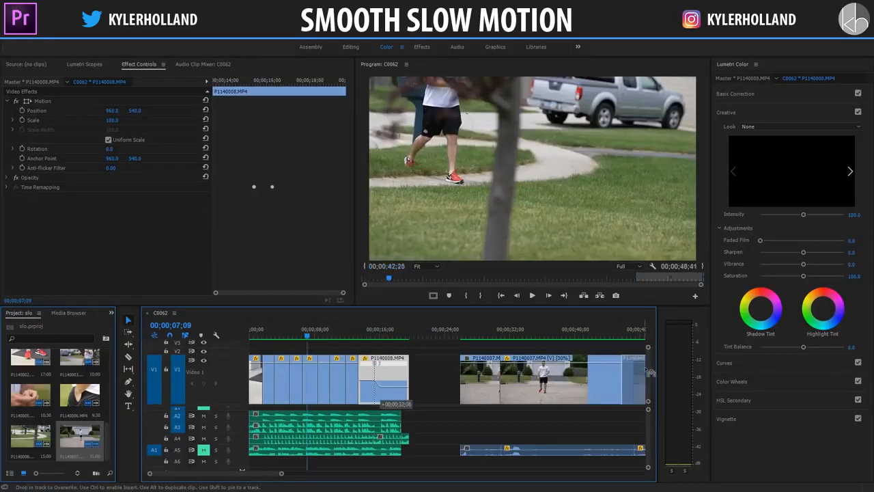
Step: Place the P1140008.MP4 clip in the empty part of Video 1 near 00;01;38 and scrub through it
drag(650, 372, 654, 375)
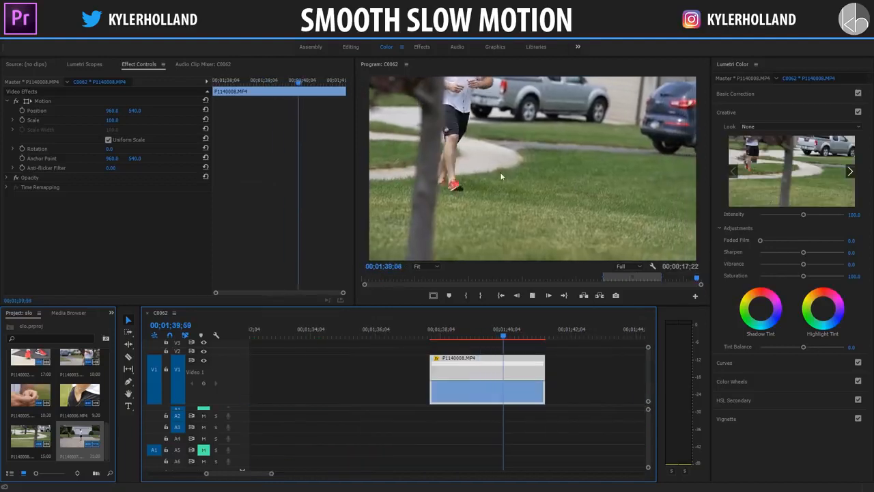
drag(435, 335, 497, 331)
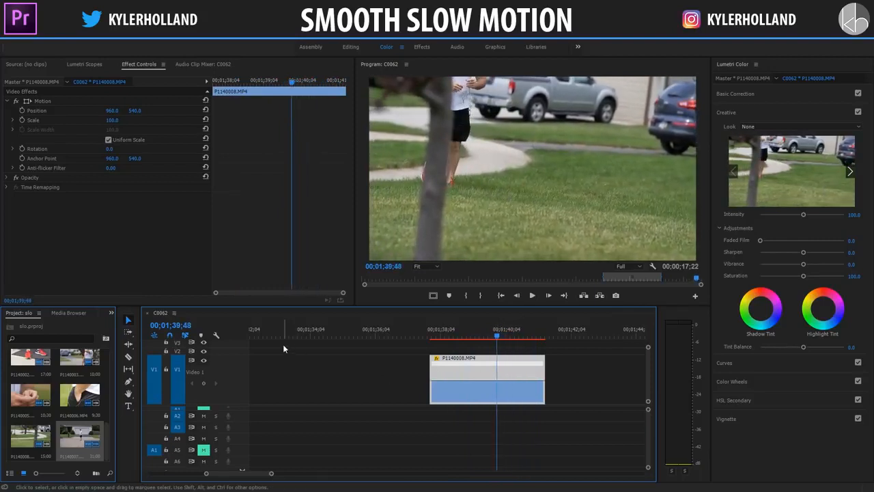
Step: Increase the height of the Video 1 track and enlarge the video track area of the timeline
mouse_move(234, 358)
mouse_down()
mouse_move(234, 374)
mouse_move(233, 347)
mouse_up()
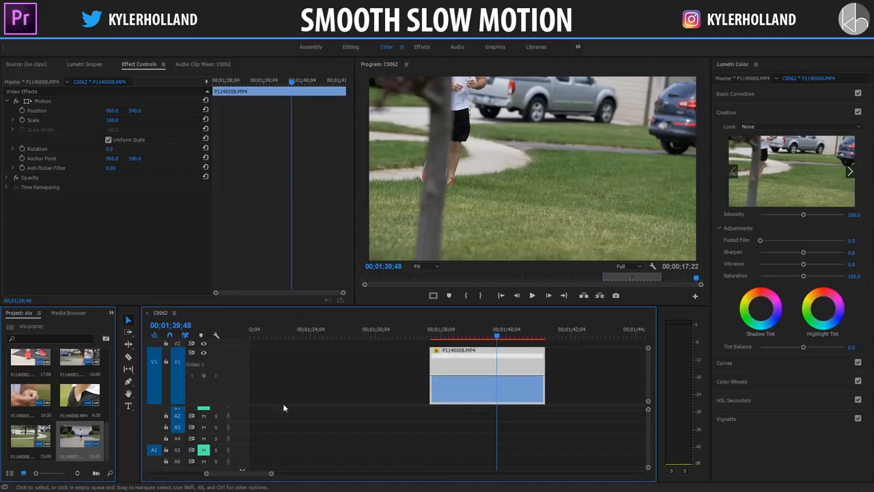
drag(232, 408, 230, 432)
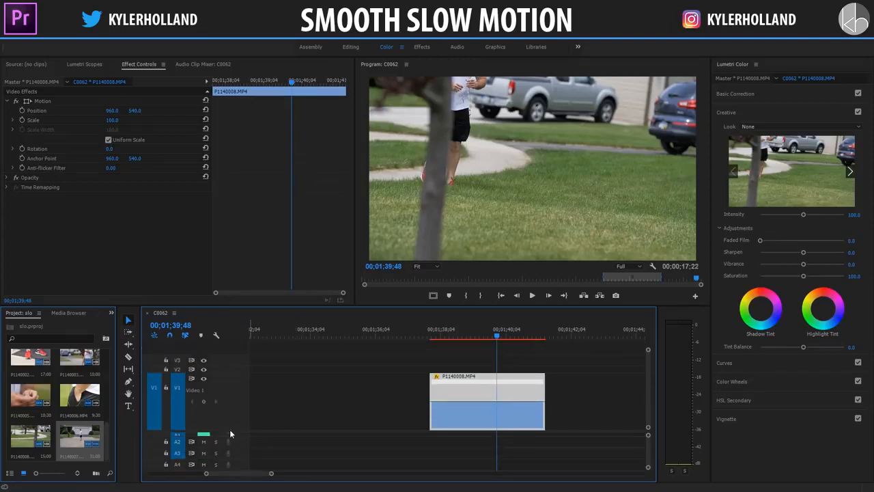
click(342, 407)
Step: Show the Time Remapping speed keyframes on the P1140008.MP4 clip
click(465, 387)
right_click(465, 387)
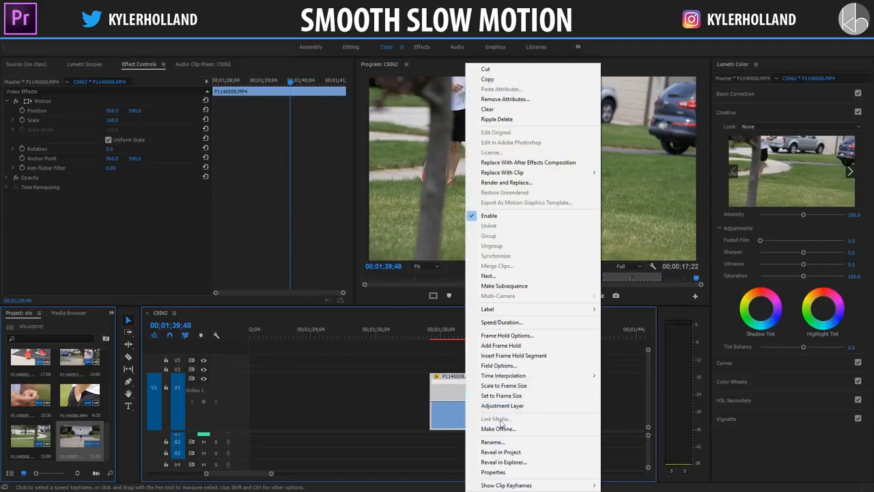
mouse_move(527, 485)
mouse_move(627, 487)
click(697, 486)
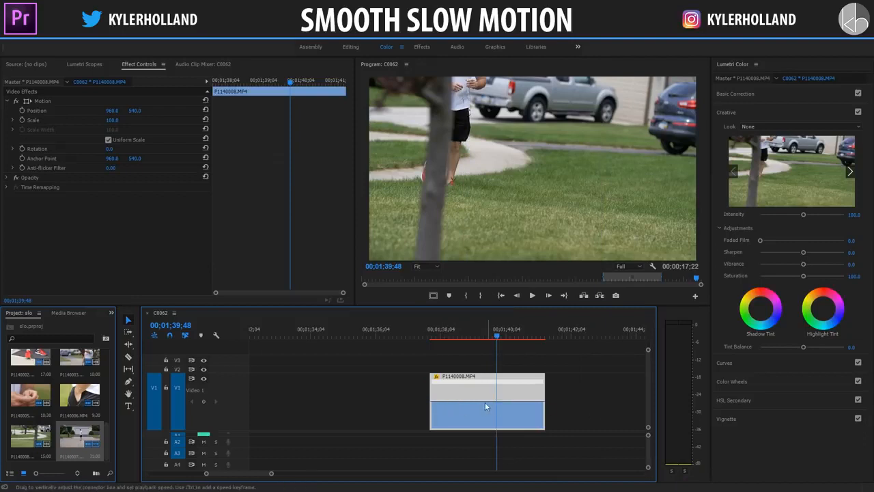
Step: Try raising the playback speed line of the P1140008.MP4 clip, and undo the change
drag(480, 401, 480, 395)
key(ctrl+z)
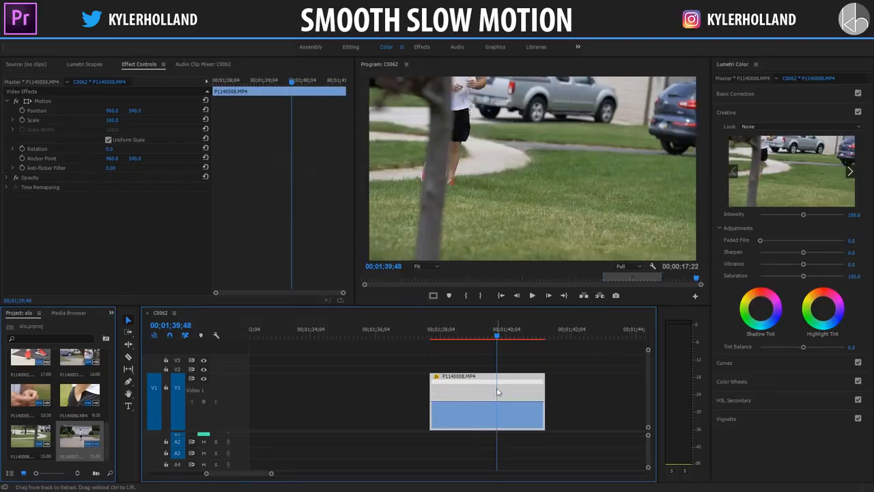
Step: Add a speed keyframe to the P1140008.MP4 clip at 00;01;40;08 and lower the playback speed after it
drag(454, 334, 511, 331)
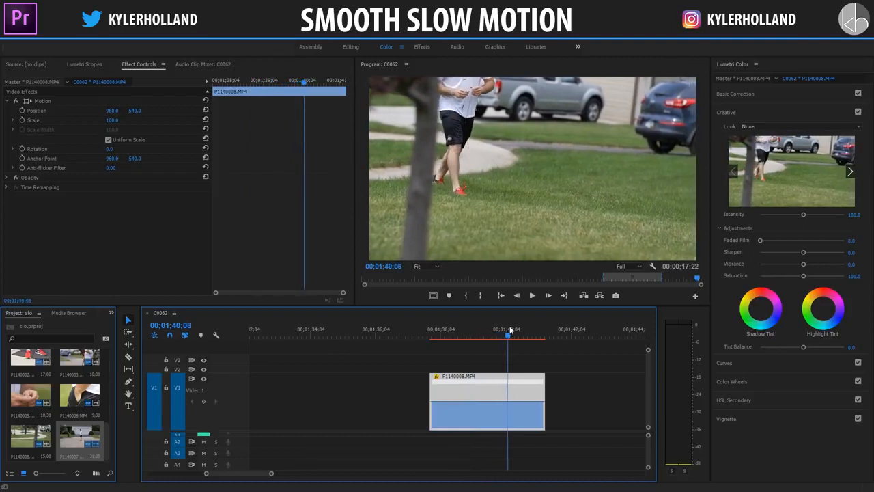
click(204, 403)
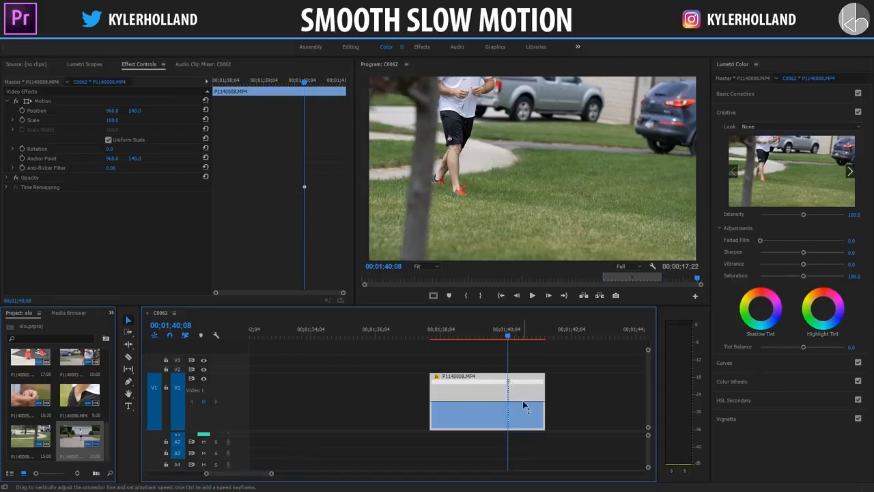
drag(525, 408, 525, 431)
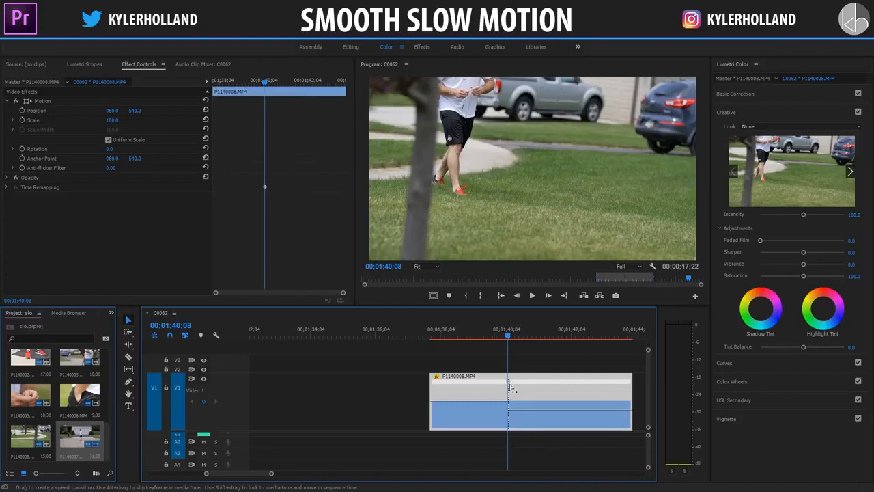
Step: Split the speed keyframe at 00;01;40;08 into a gradual speed ramp, play it back, and lengthen the ramp
key(=)
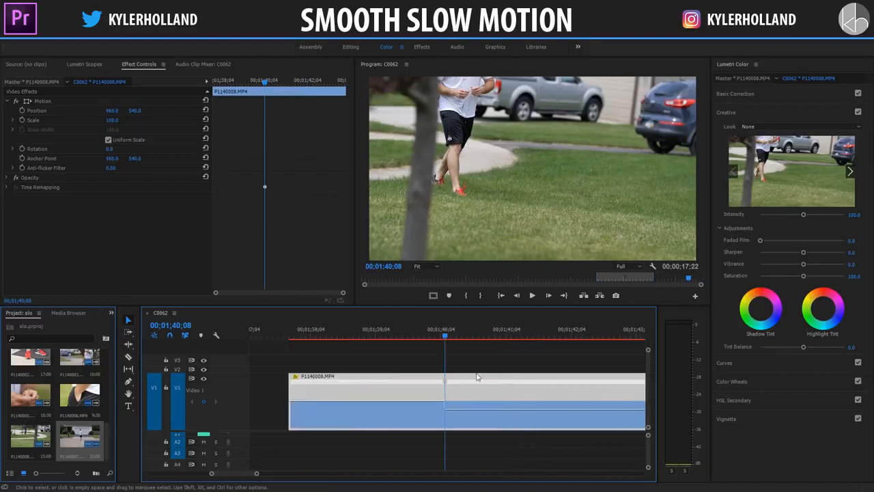
mouse_move(449, 387)
mouse_down()
mouse_move(441, 388)
mouse_move(466, 389)
mouse_up()
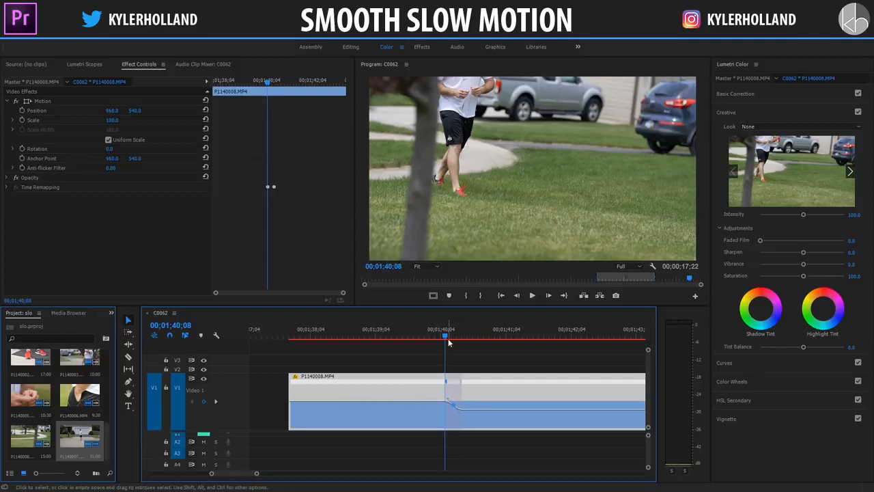
click(423, 337)
key(space)
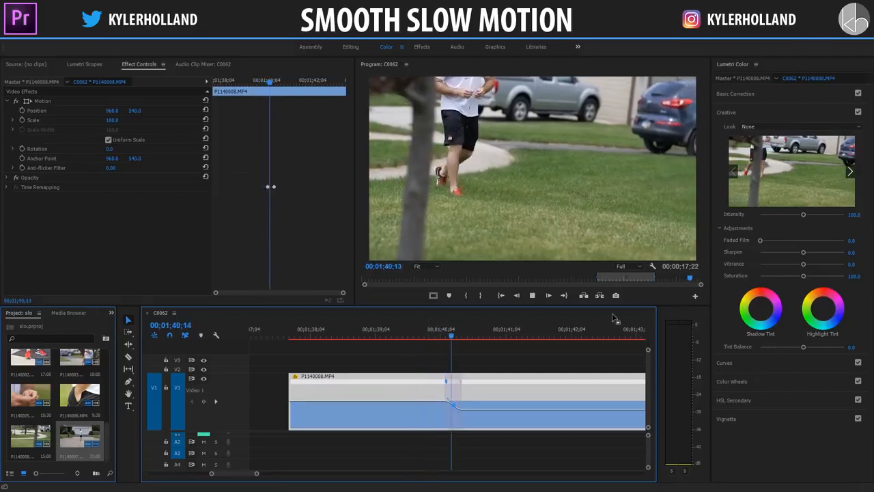
key(space)
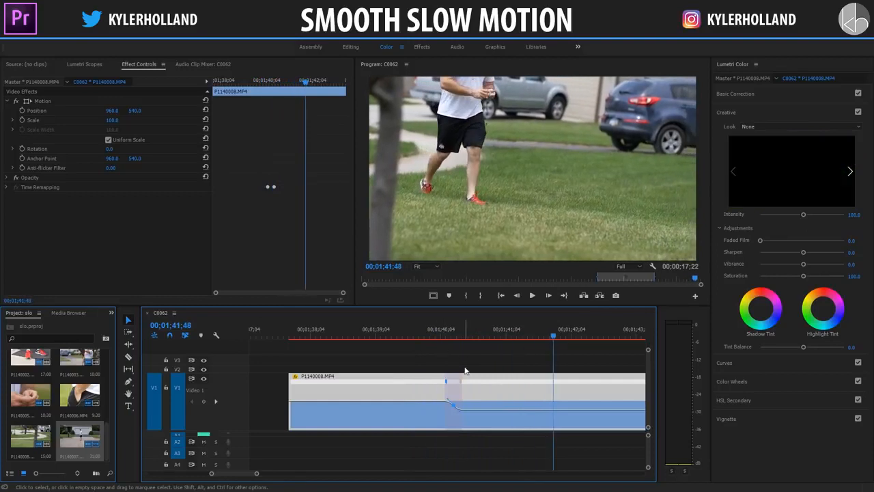
drag(461, 388, 487, 388)
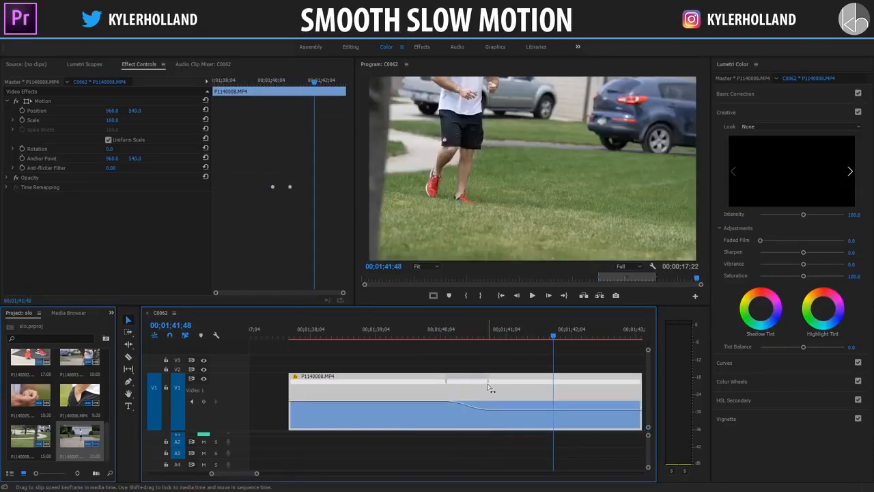
Step: Mark In and Out points around the P1140008.MP4 clip in the timeline
key(minus)
click(550, 334)
key(Left)
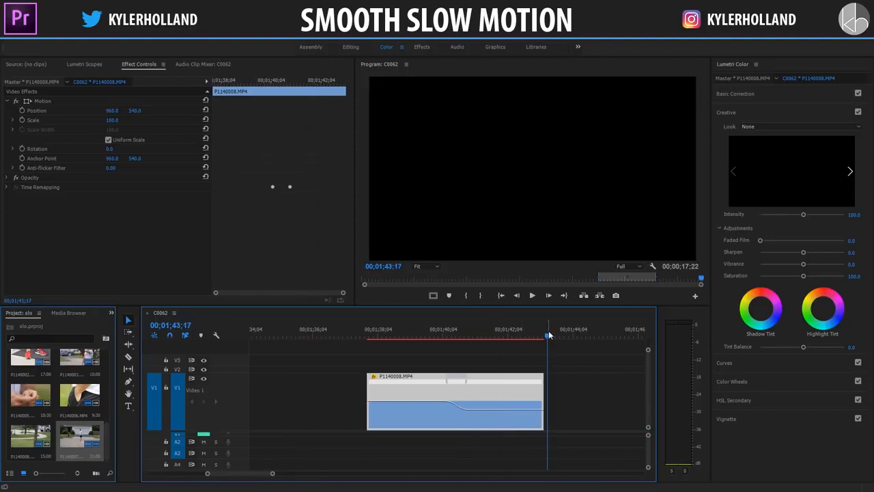
key(o)
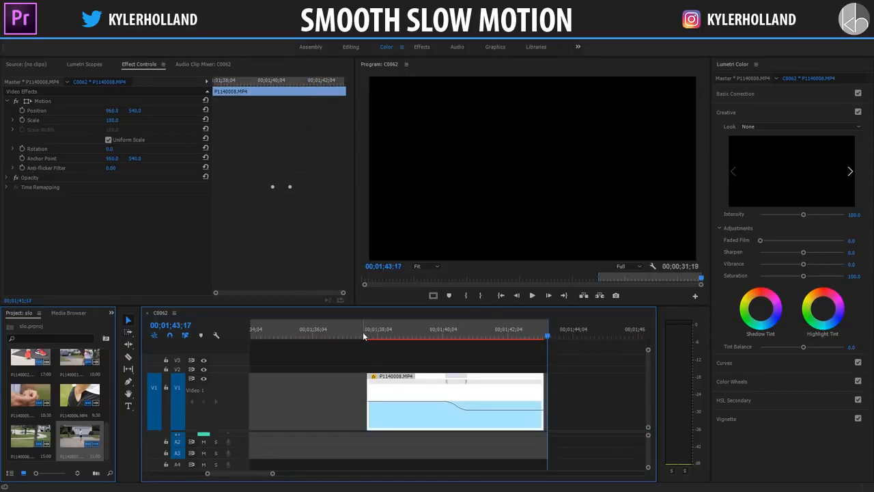
click(363, 332)
key(i)
Step: Set the P1140008.MP4 clip's time interpolation to Optical Flow and render the In to Out range
key(space)
click(461, 414)
right_click(467, 402)
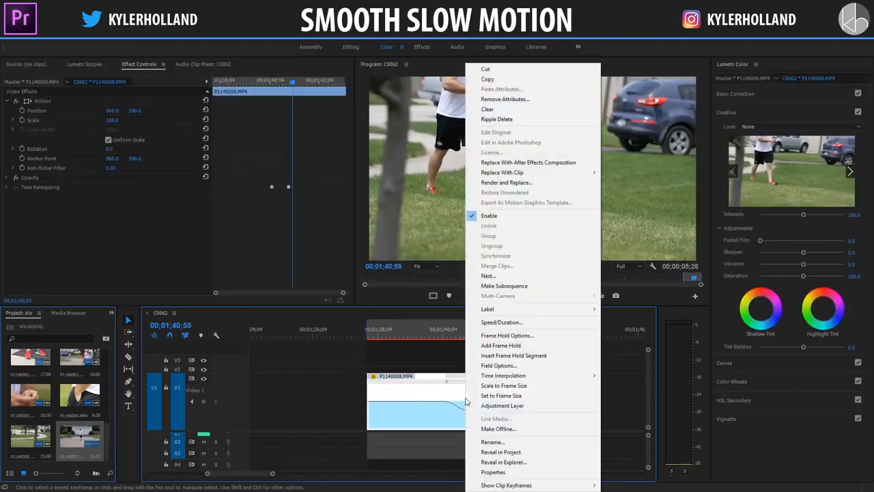
mouse_move(506, 377)
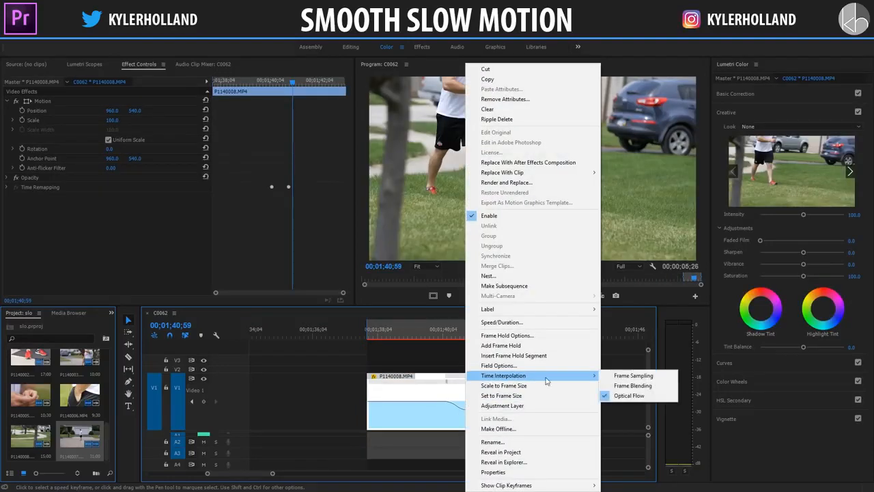
click(633, 403)
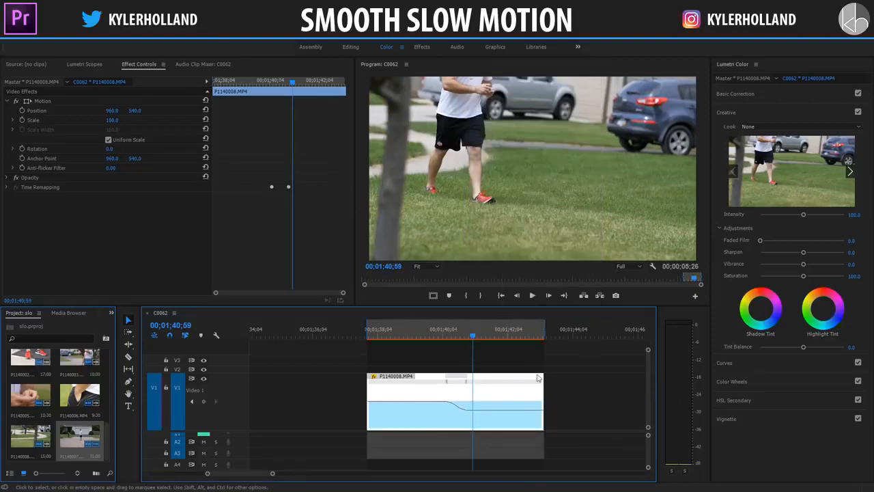
click(62, 33)
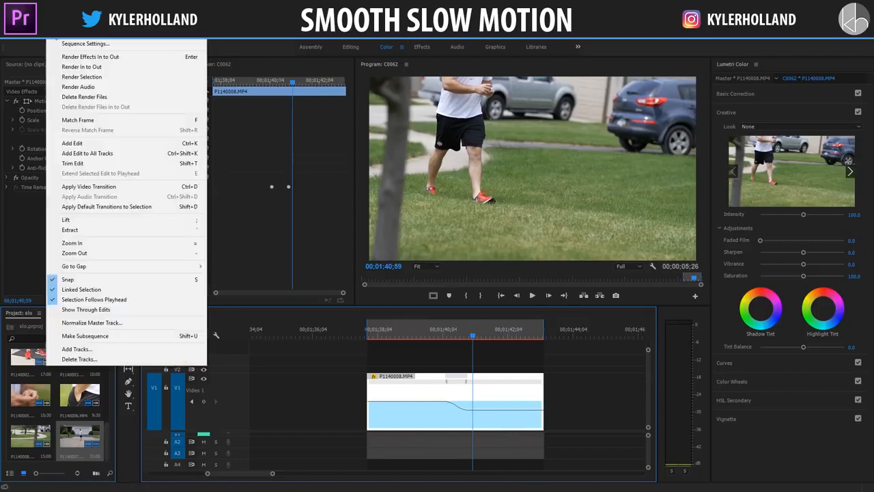
click(76, 67)
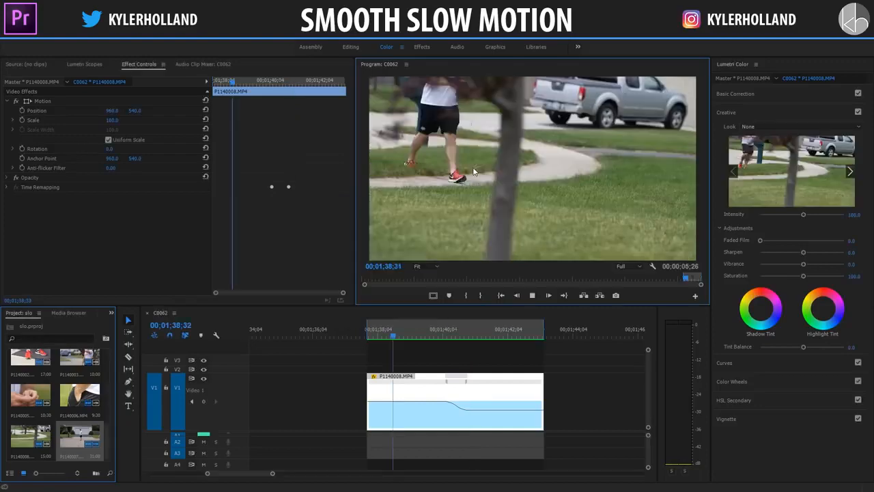
Step: Examine the rendered speed ramp in an enlarged program view, stepping frame by frame near 00;01;41;11 and playing it back
key(grave)
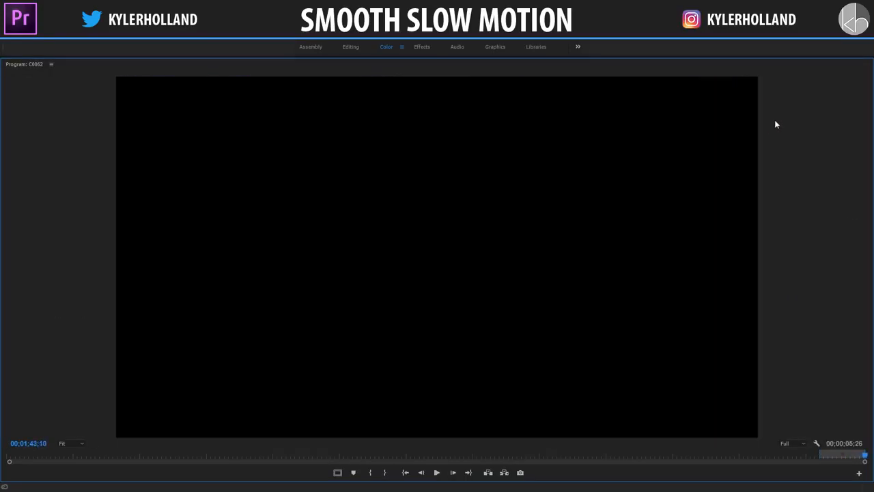
key(grave)
drag(496, 332, 479, 332)
key(grave)
key(Right)
key(Right)
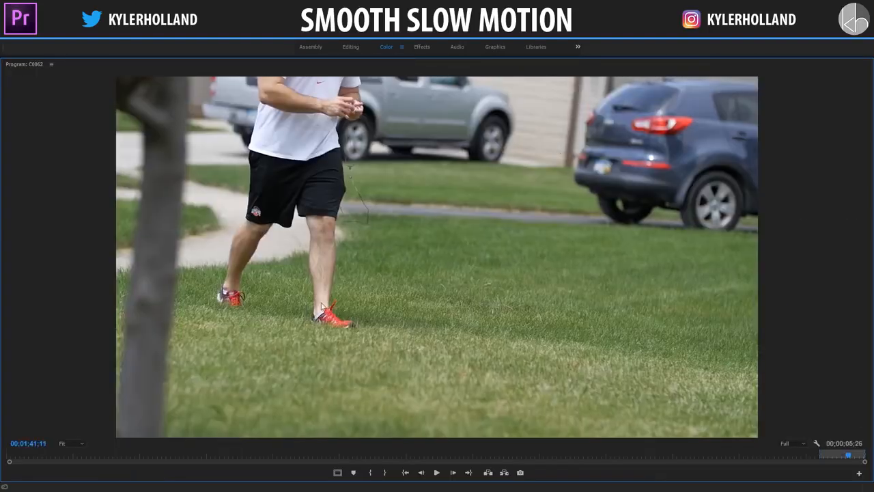
key(Right)
key(Right)
key(Right)
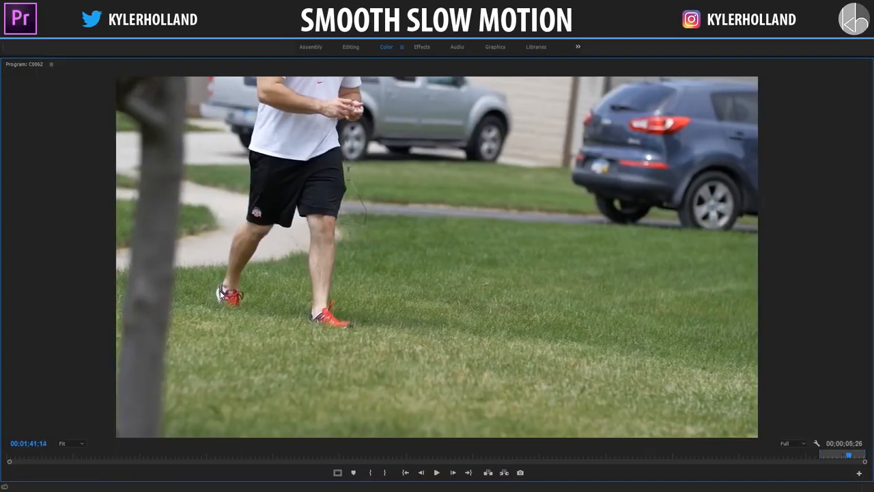
key(space)
key(grave)
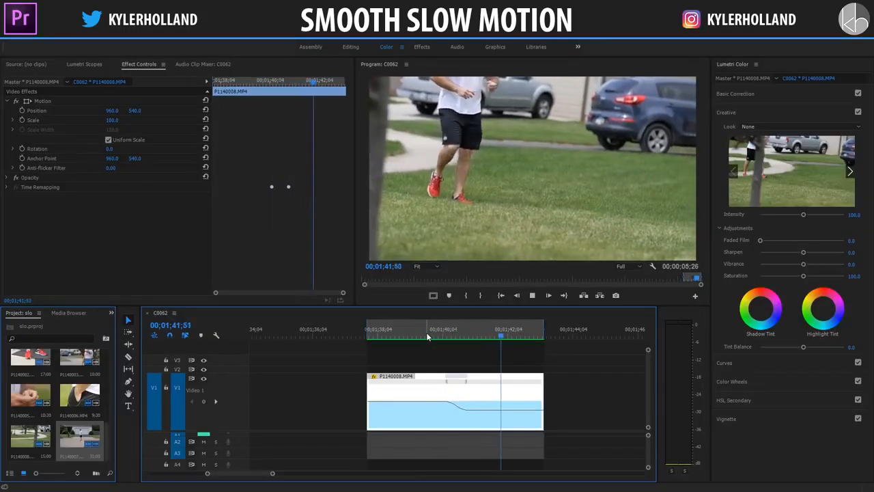
key(space)
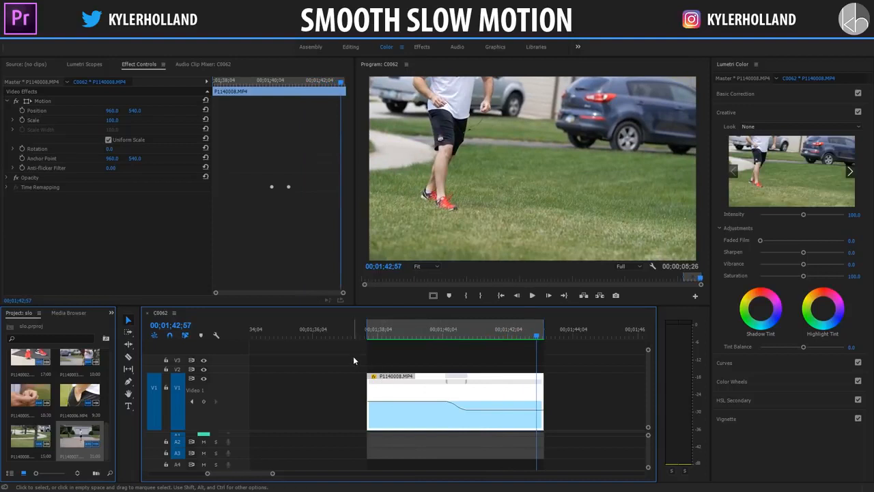
Step: Open the Clip Speed / Duration settings of the P1140008.MP4 clip and close them without changes
scroll(352, 375, right, 3)
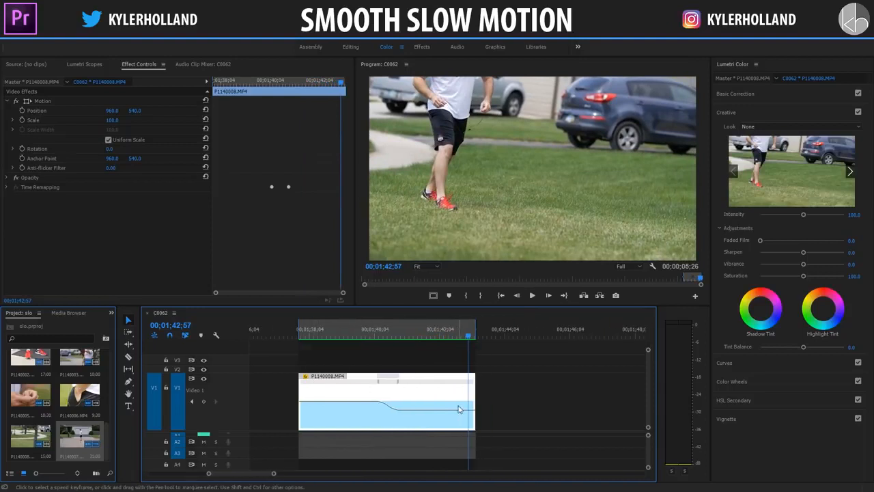
right_click(459, 409)
click(498, 325)
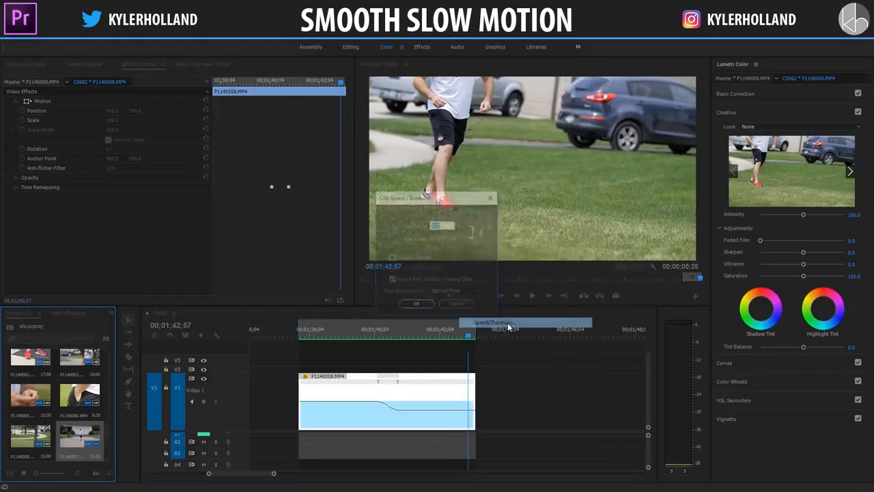
click(491, 198)
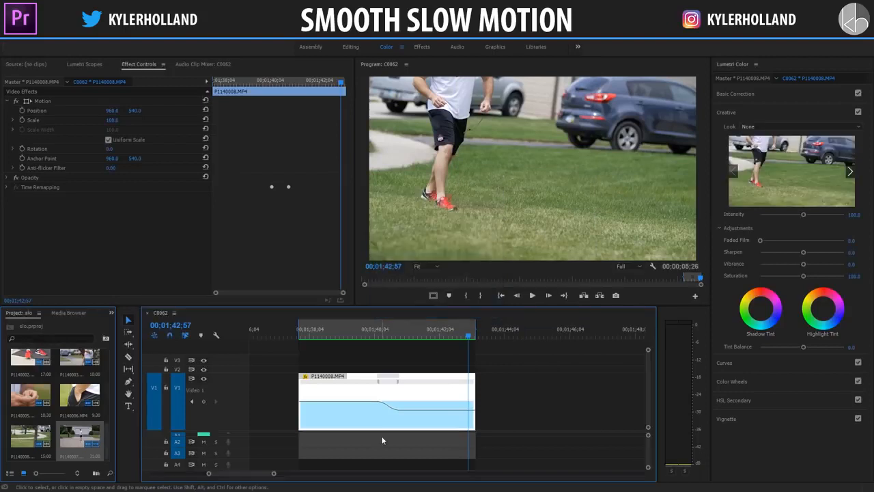
Step: Try to lengthen the P1140008.MP4 clip from its end with Rate Stretch, and undo the change
key(b)
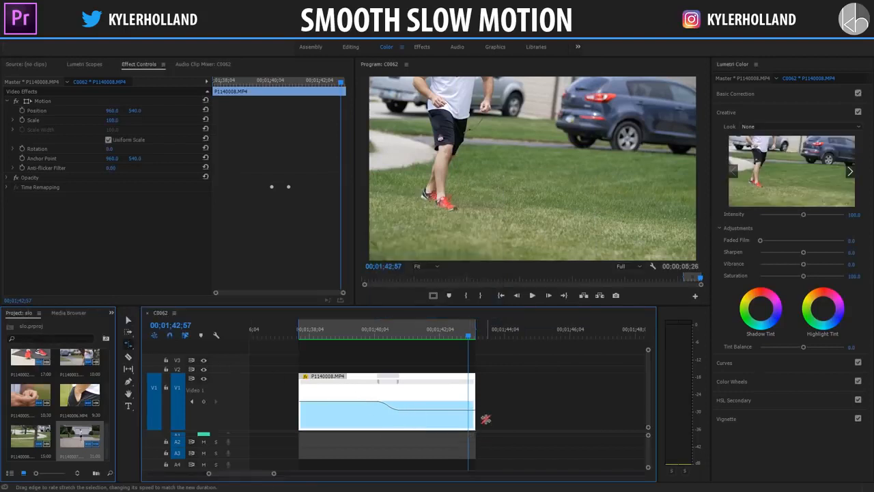
click(130, 346)
drag(476, 398, 596, 383)
key(ctrl+z)
key(v)
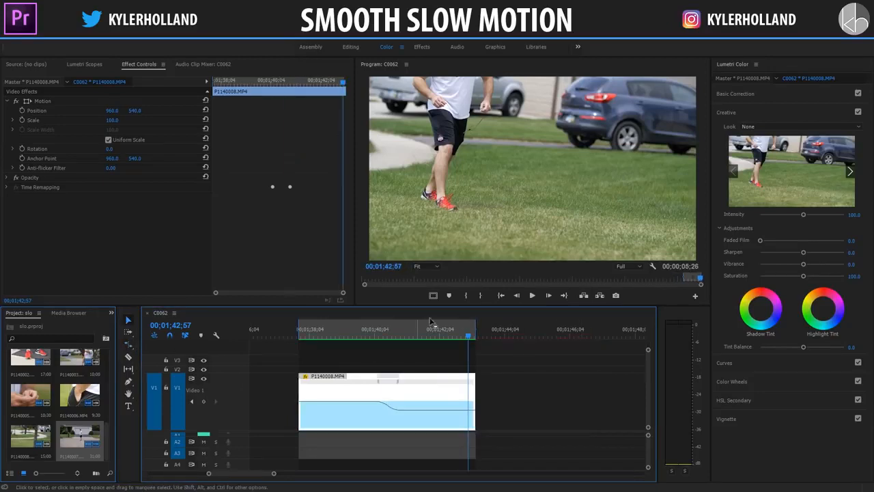
Step: Review the Time Interpolation options in the P1140008.MP4 clip's Clip Speed / Duration settings, and cancel without changes
right_click(434, 393)
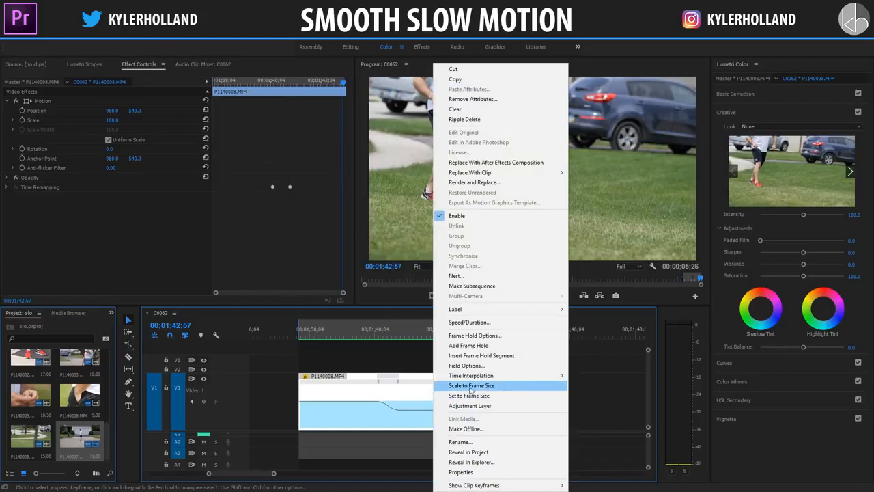
mouse_move(505, 377)
click(601, 396)
click(592, 416)
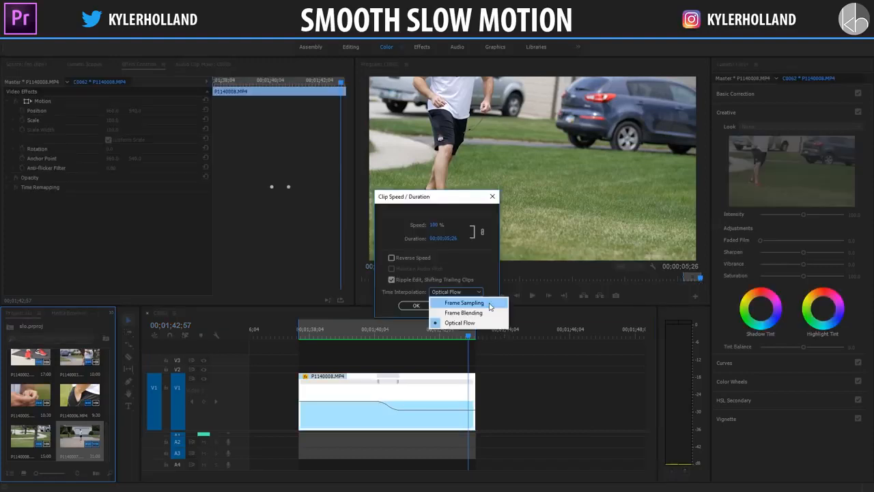
click(488, 303)
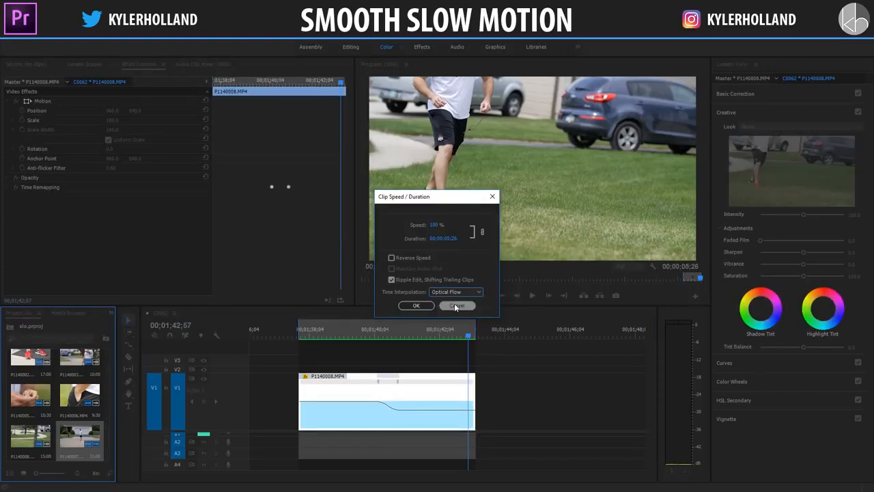
key(Return)
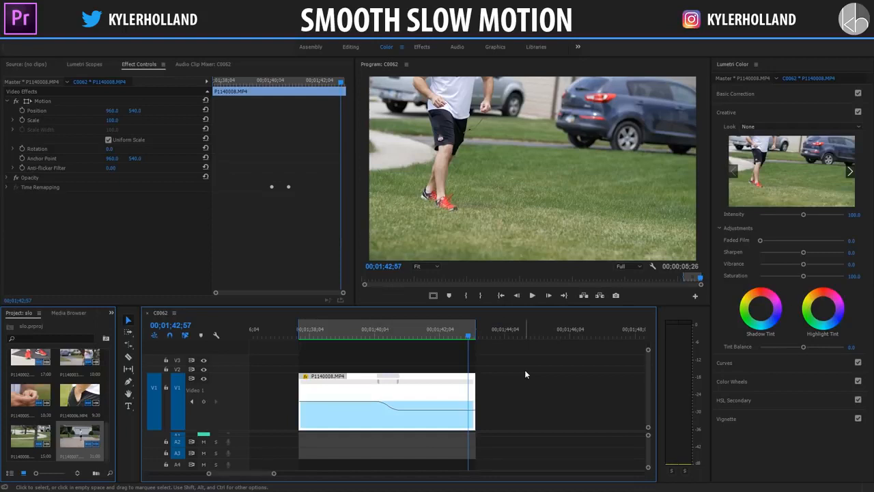